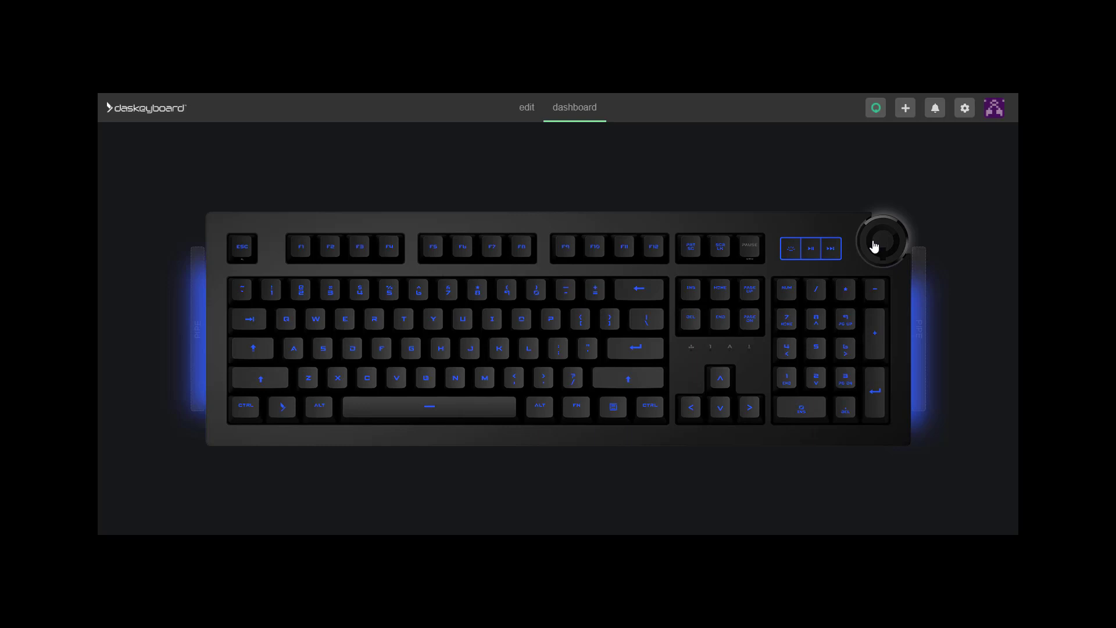
Review the Touching the Sun and Fossils on an Australian Beach signals, then delete both
mouse_move(747, 262)
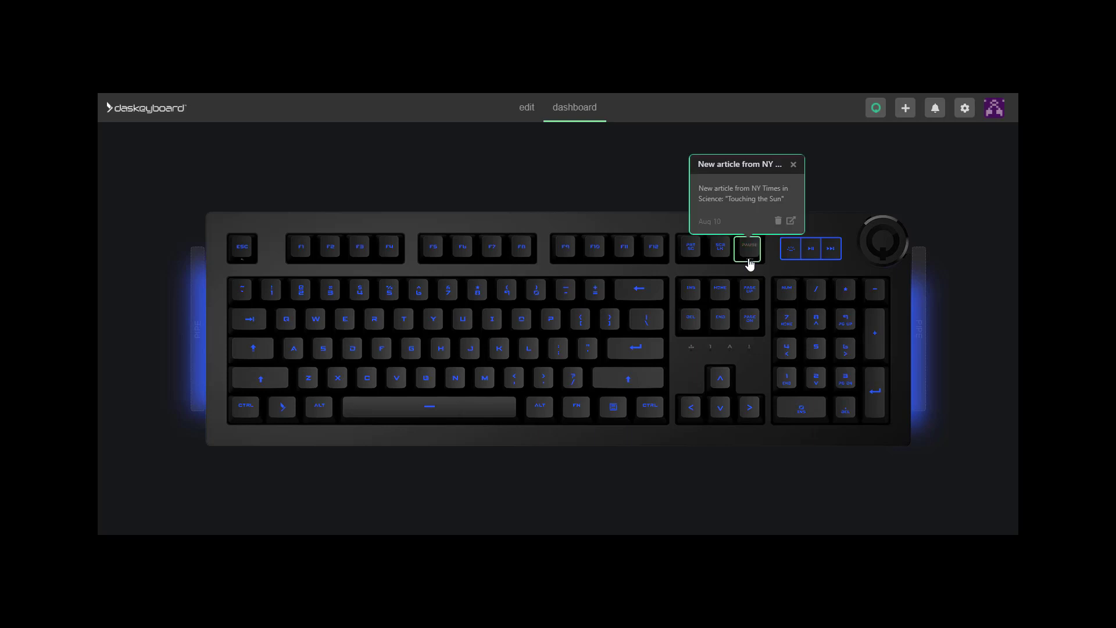
left_click(791, 222)
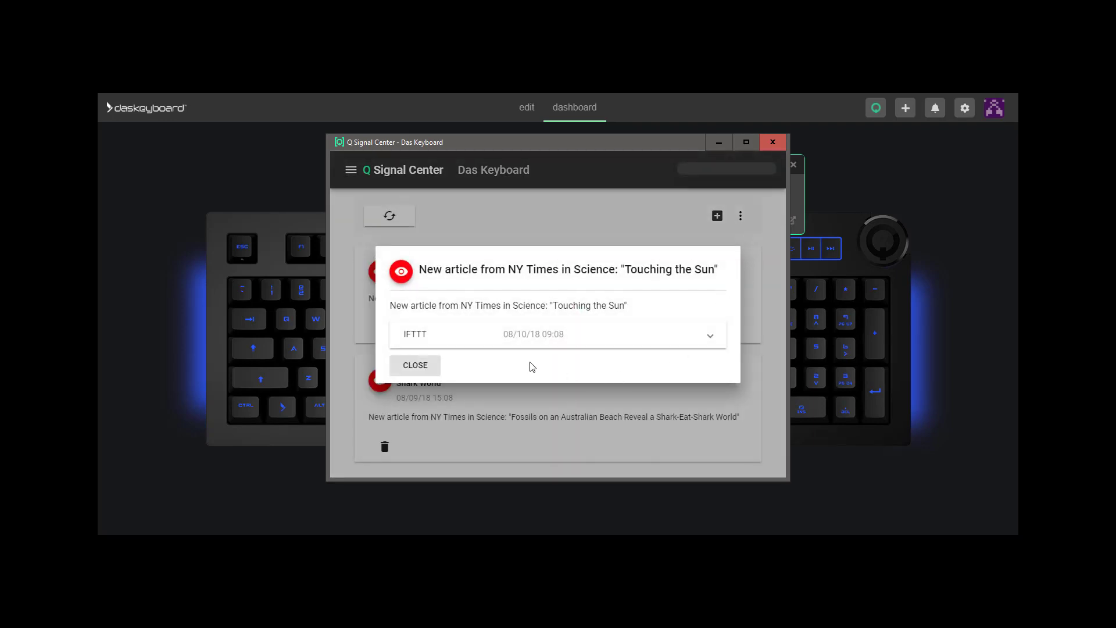
left_click(434, 369)
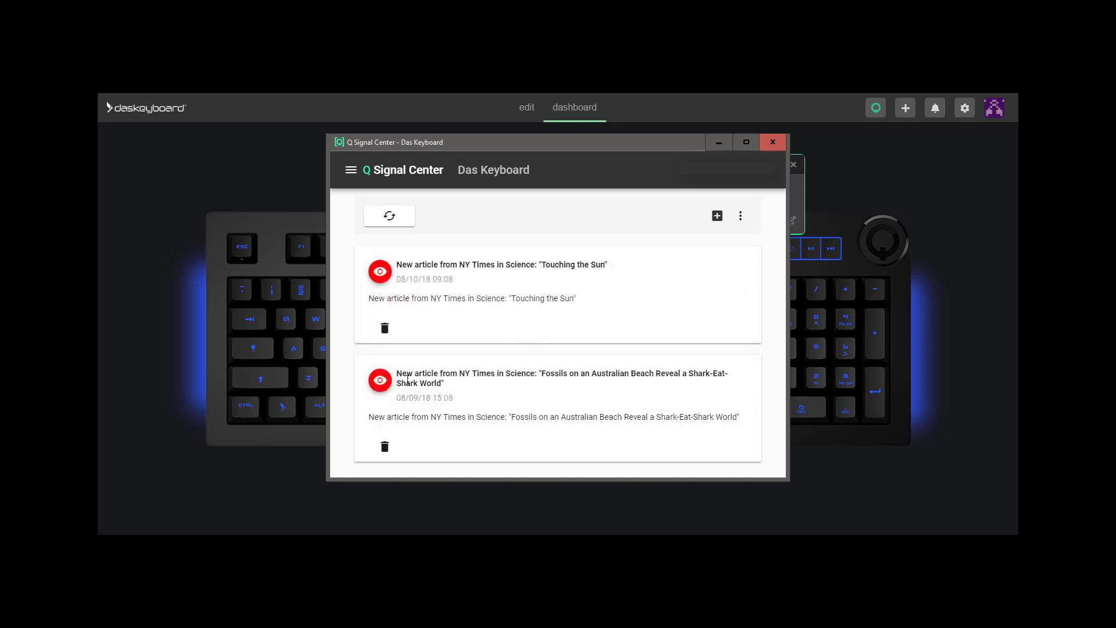
left_click(382, 388)
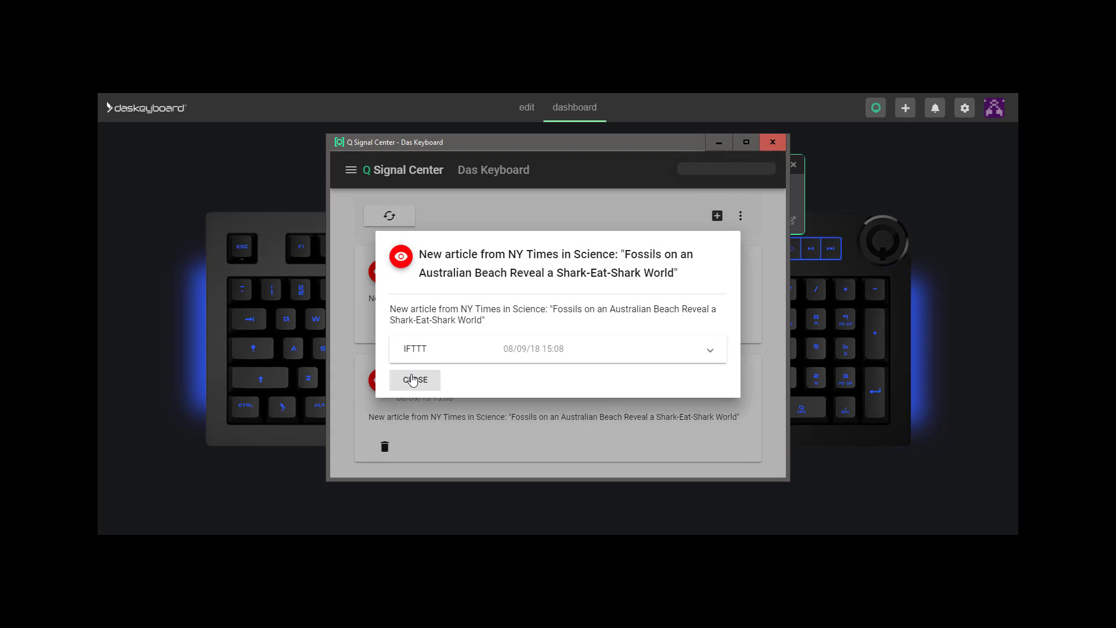
left_click(409, 380)
left_click(384, 446)
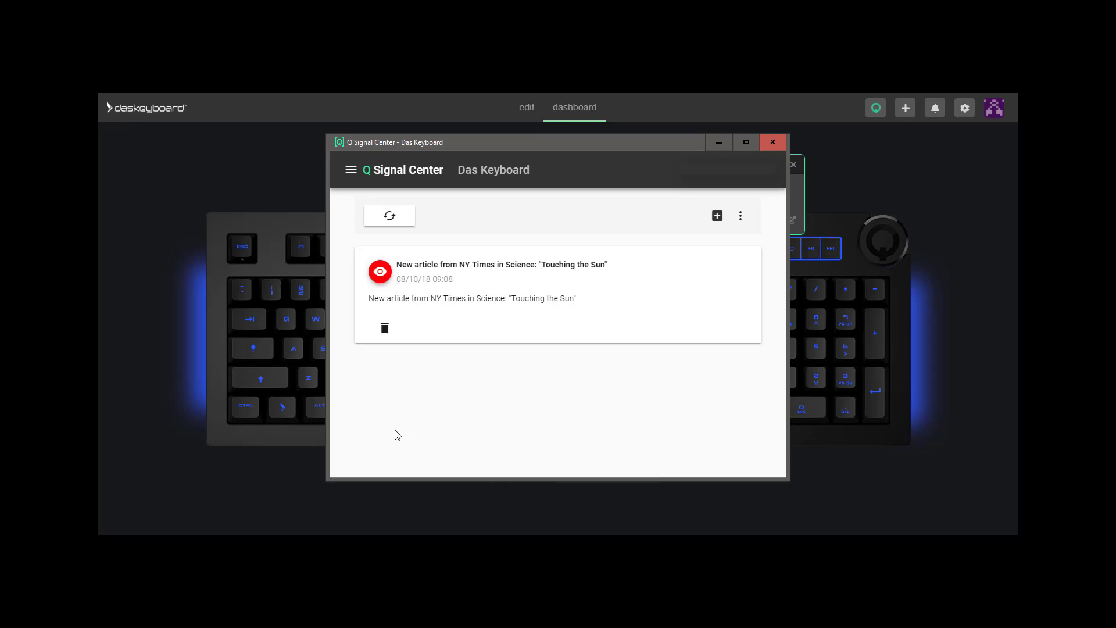
left_click(386, 328)
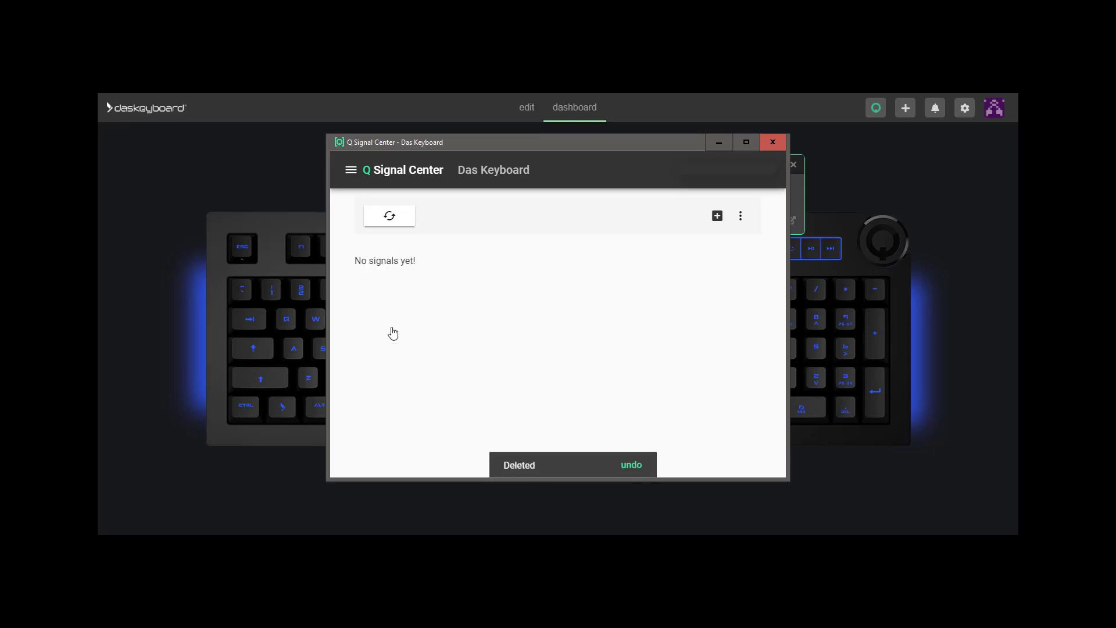
Close the Q Signal Center window to return to the keyboard dashboard
left_click(778, 143)
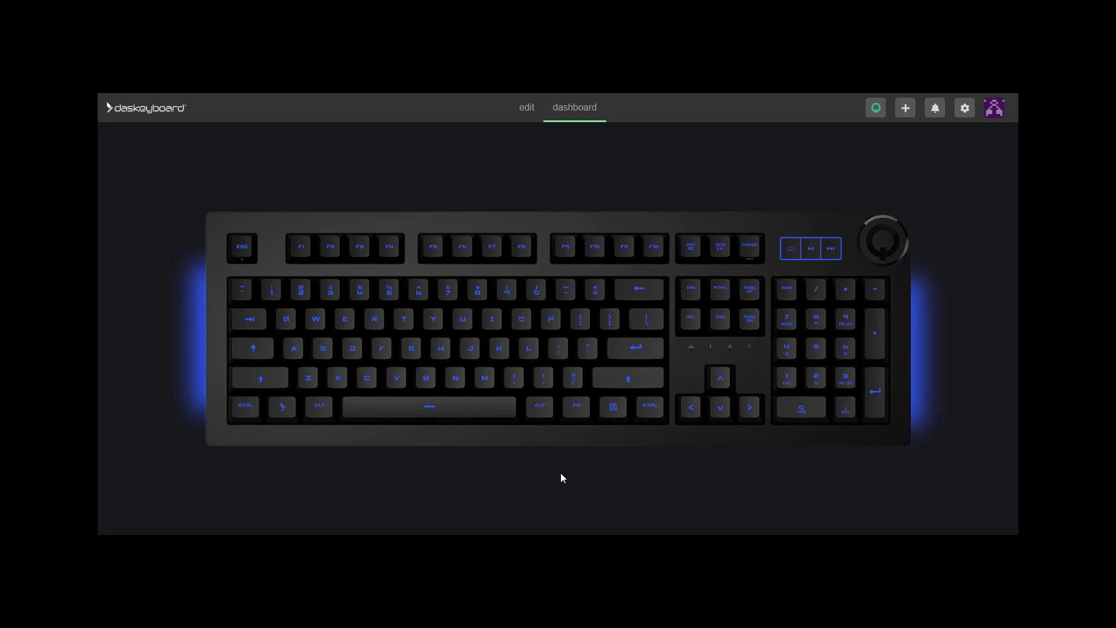
Open the Q Signal Center applet gallery and scroll down to the stand reminder applet
left_click(907, 108)
left_click(892, 132)
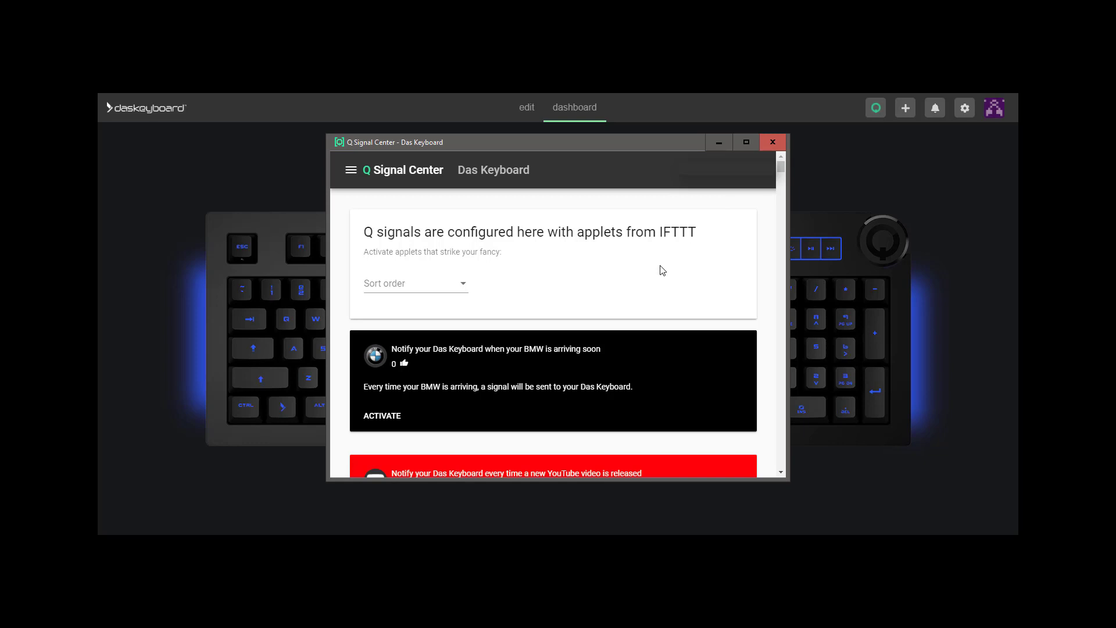
scroll(661, 269, "down", 6)
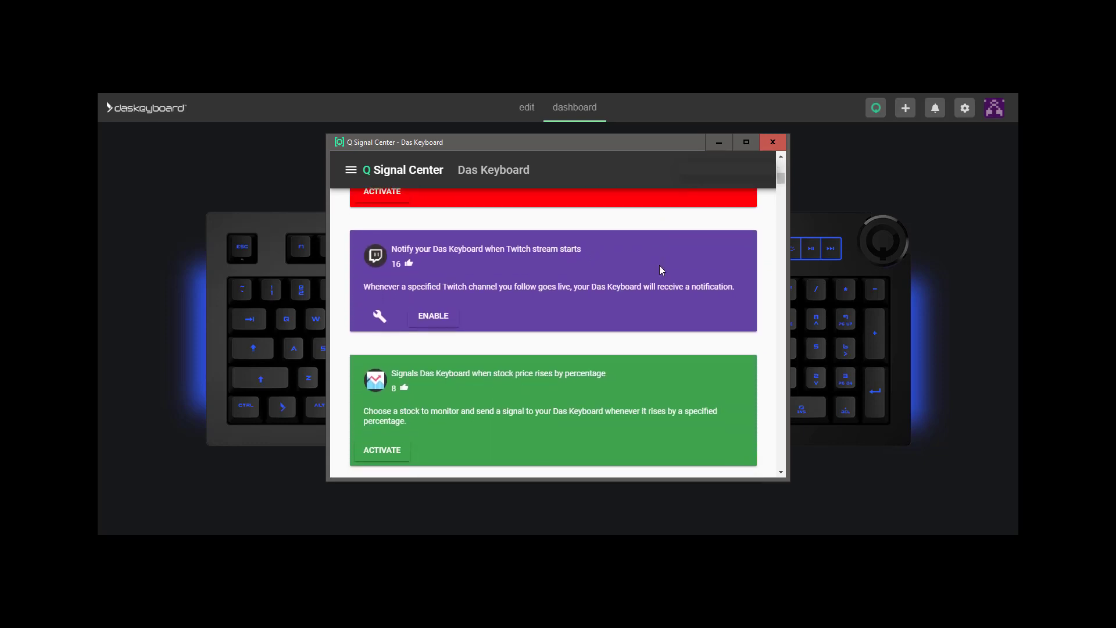
scroll(623, 344, "down", 5)
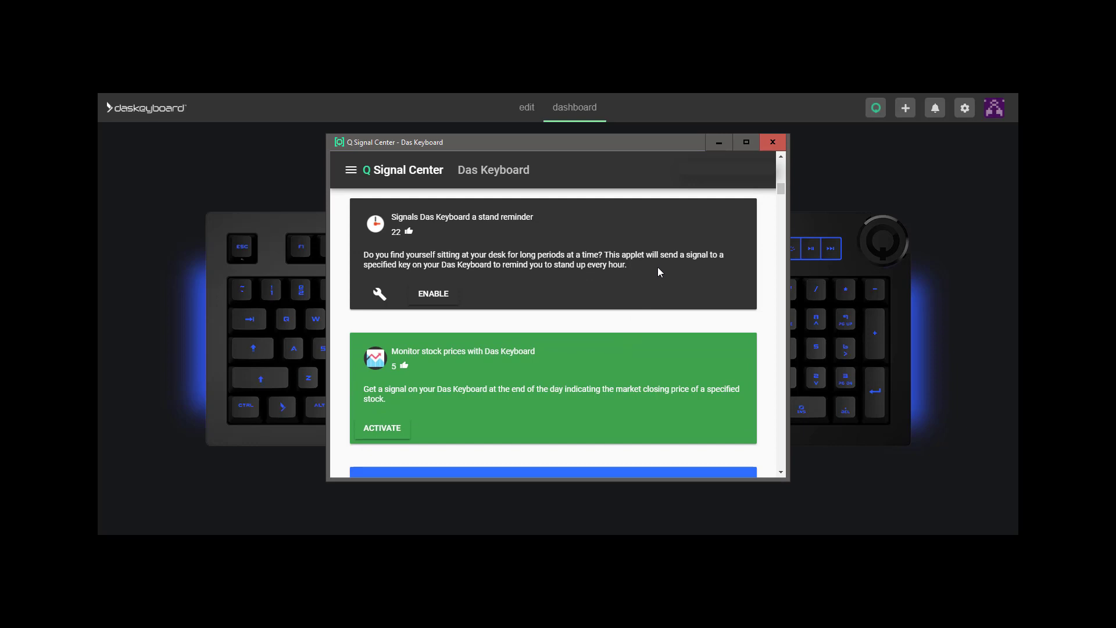
Configure the stand reminder for 15 minutes past the hour on the Tab key, then edit its colour
left_click(381, 295)
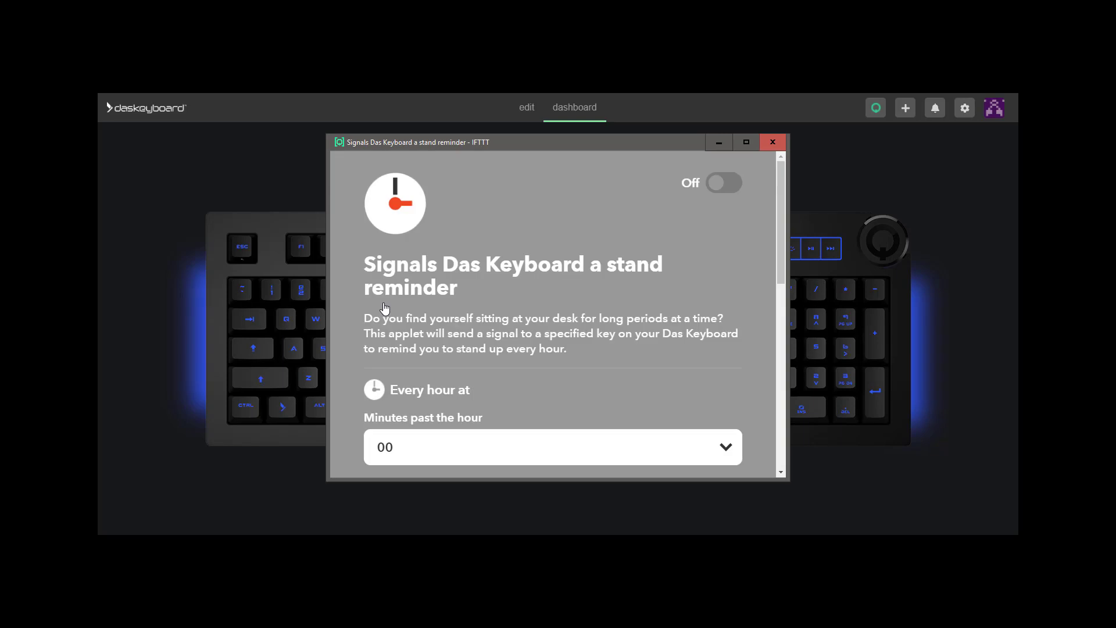
scroll(628, 365, "down", 2)
left_click(655, 342)
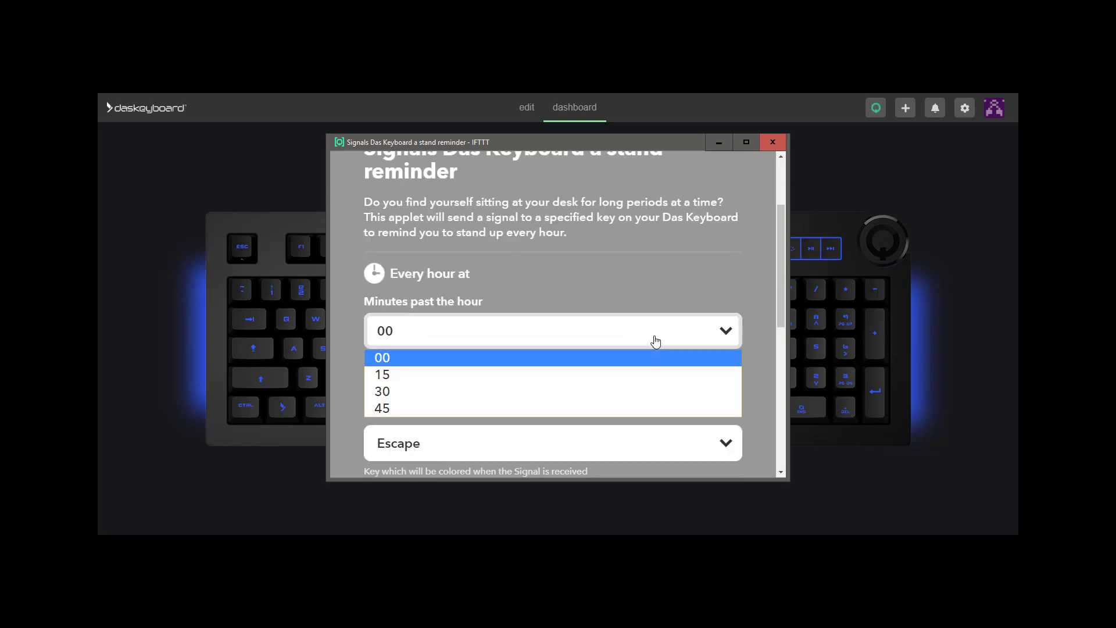
left_click(630, 373)
scroll(630, 373, "down", 1)
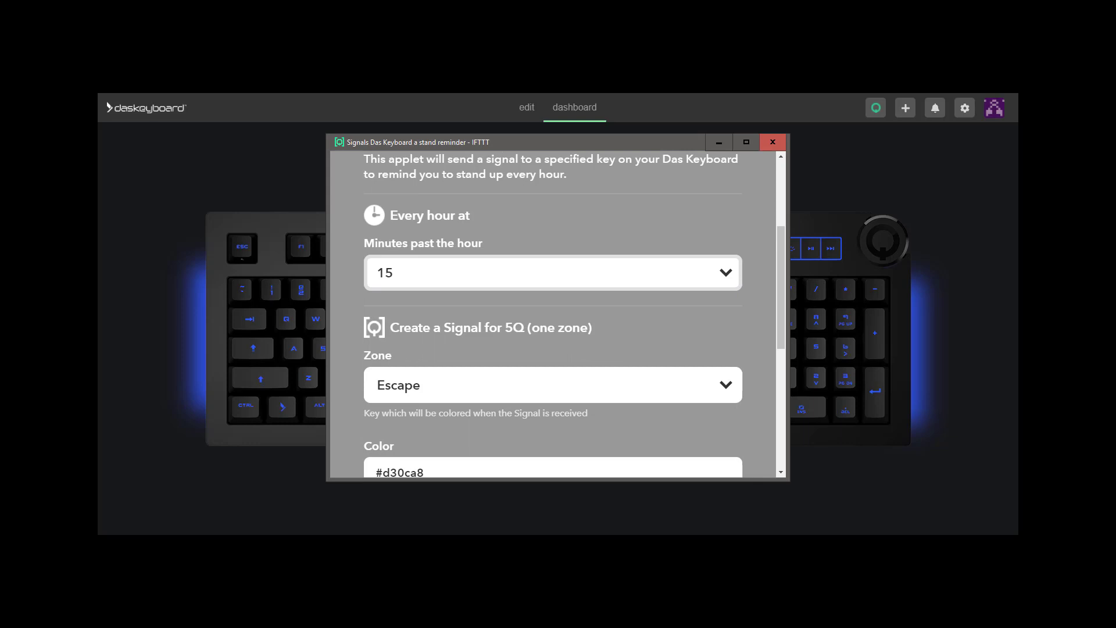
left_click(630, 378)
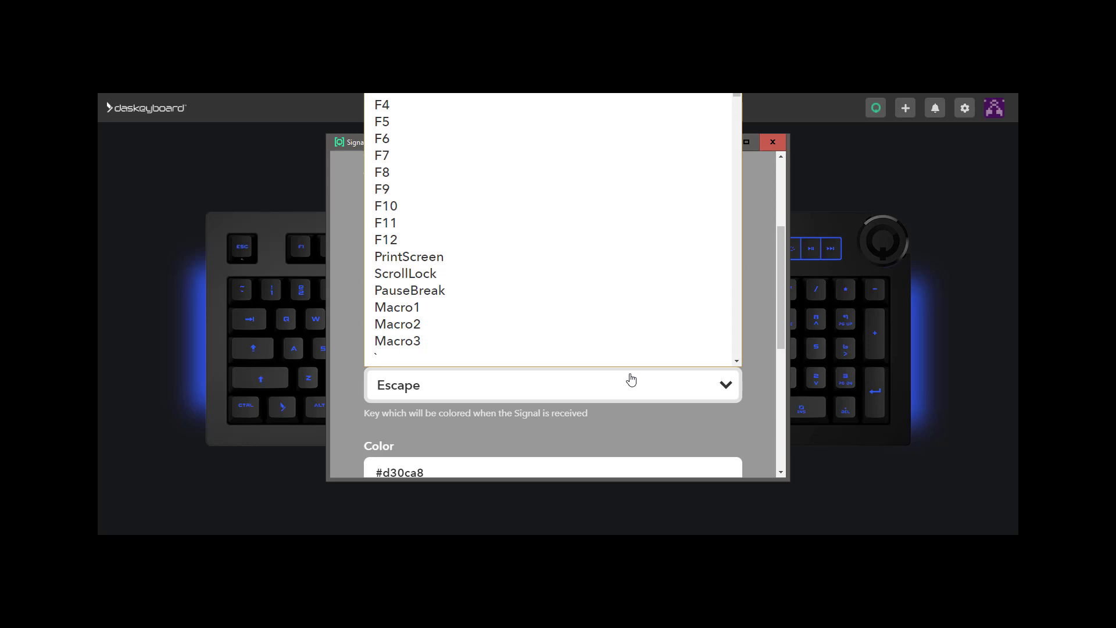
scroll(608, 295, "down", 5)
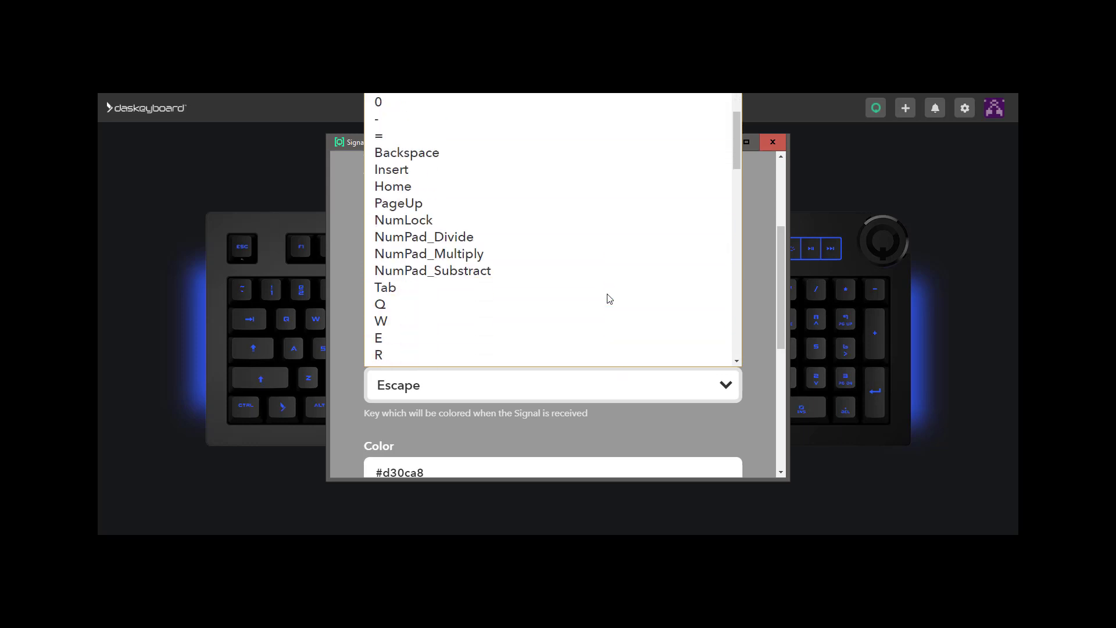
left_click(614, 246)
scroll(605, 344, "down", 2)
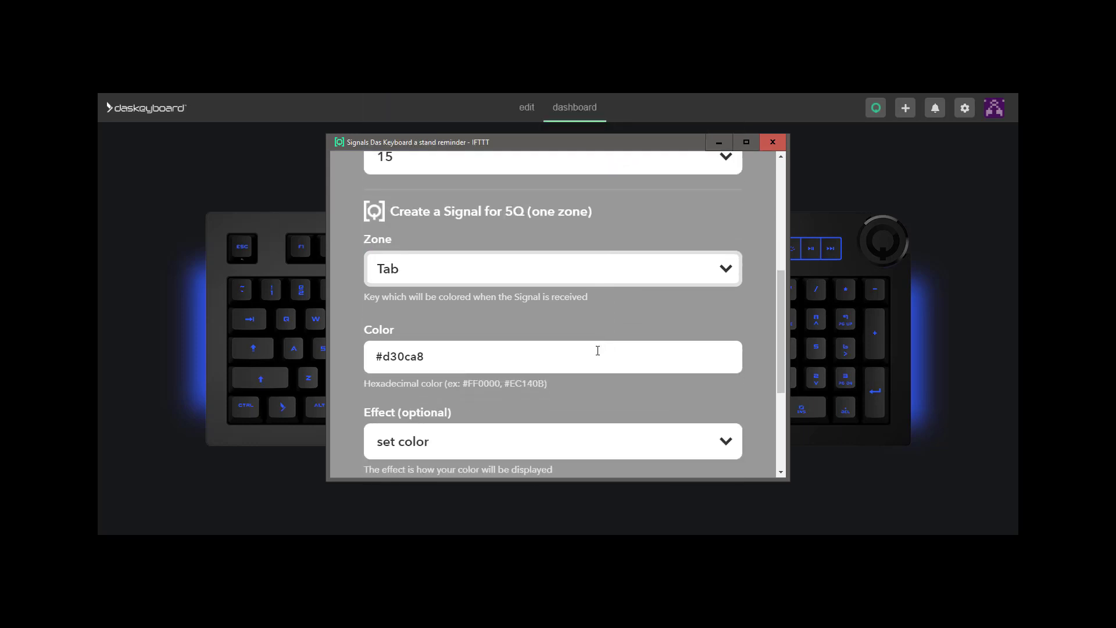
left_click(448, 353)
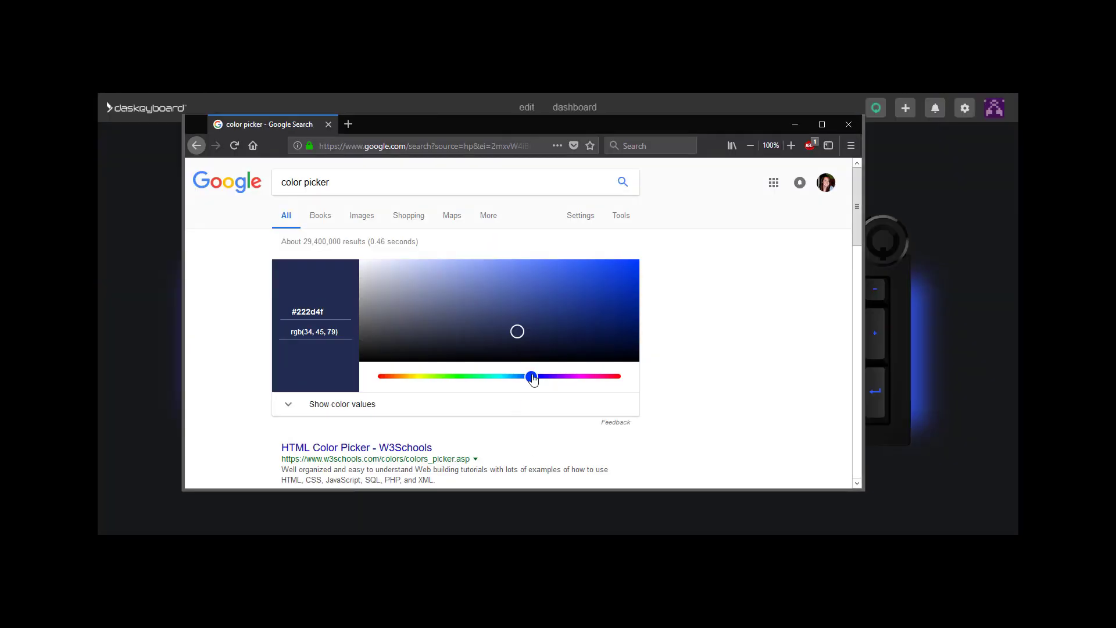
Pick pure red #ff0000 in Google's colour picker and copy its hex value
left_click_drag(531, 376, 309, 393)
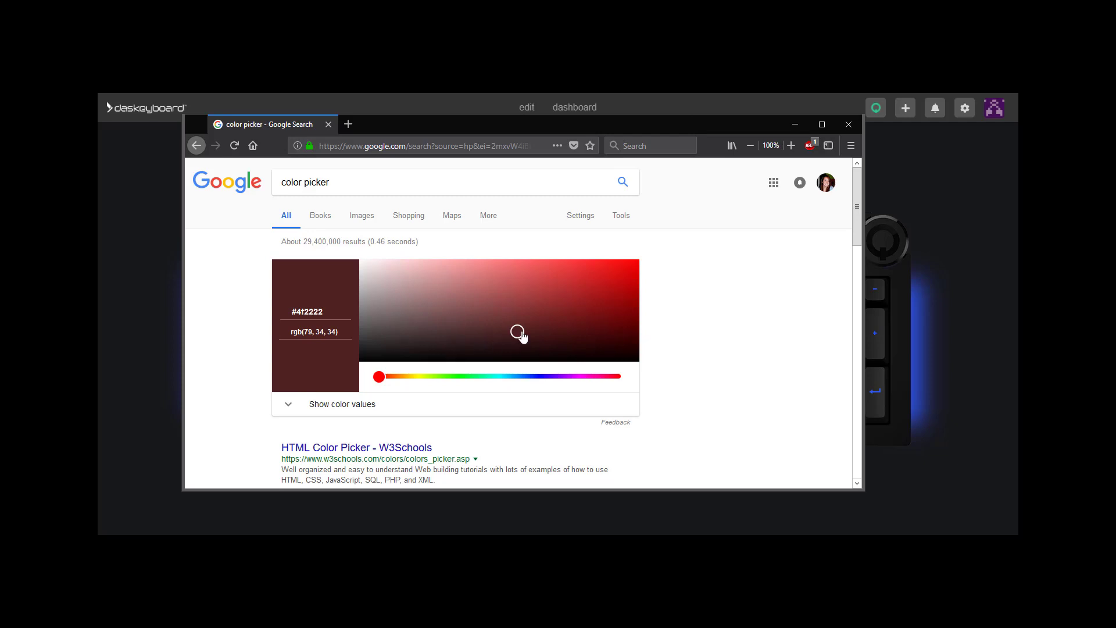
left_click_drag(517, 331, 648, 250)
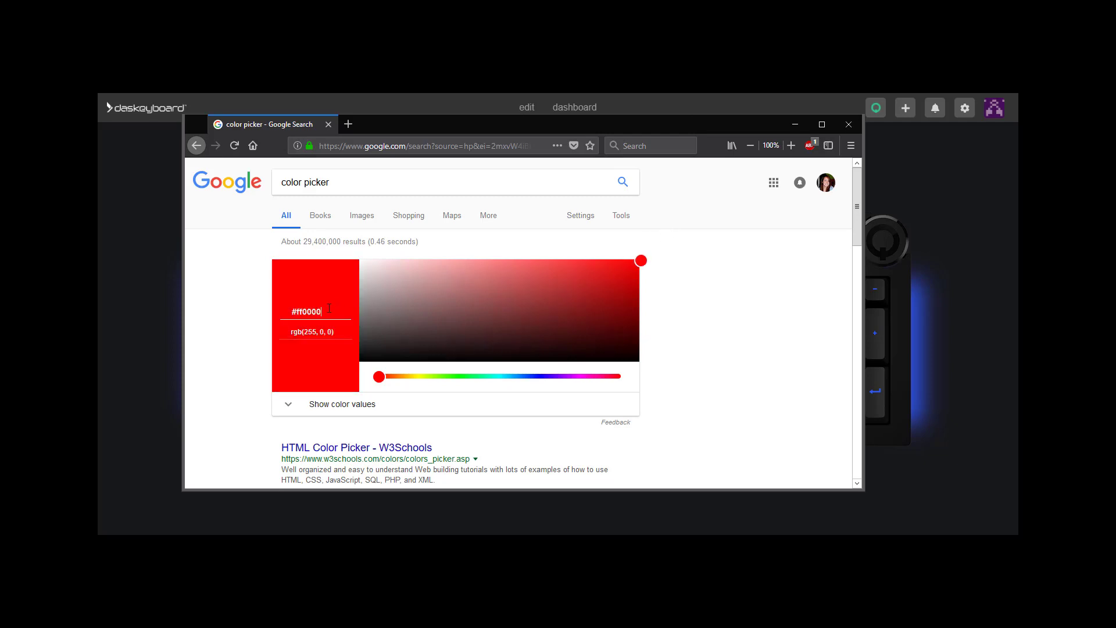
left_click(282, 318)
right_click(300, 309)
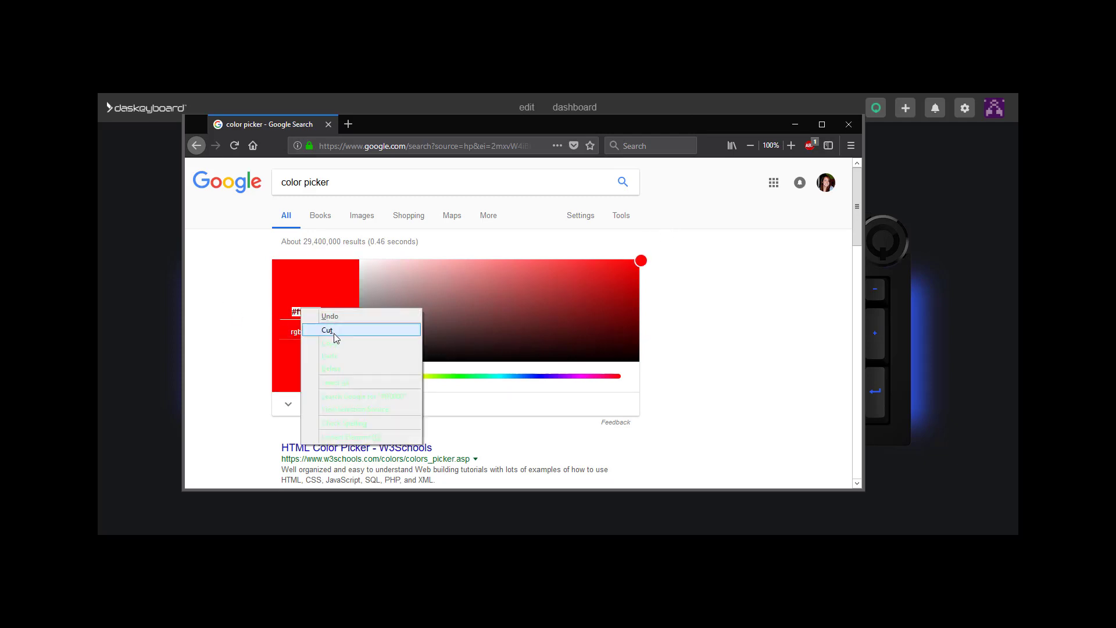
left_click(335, 347)
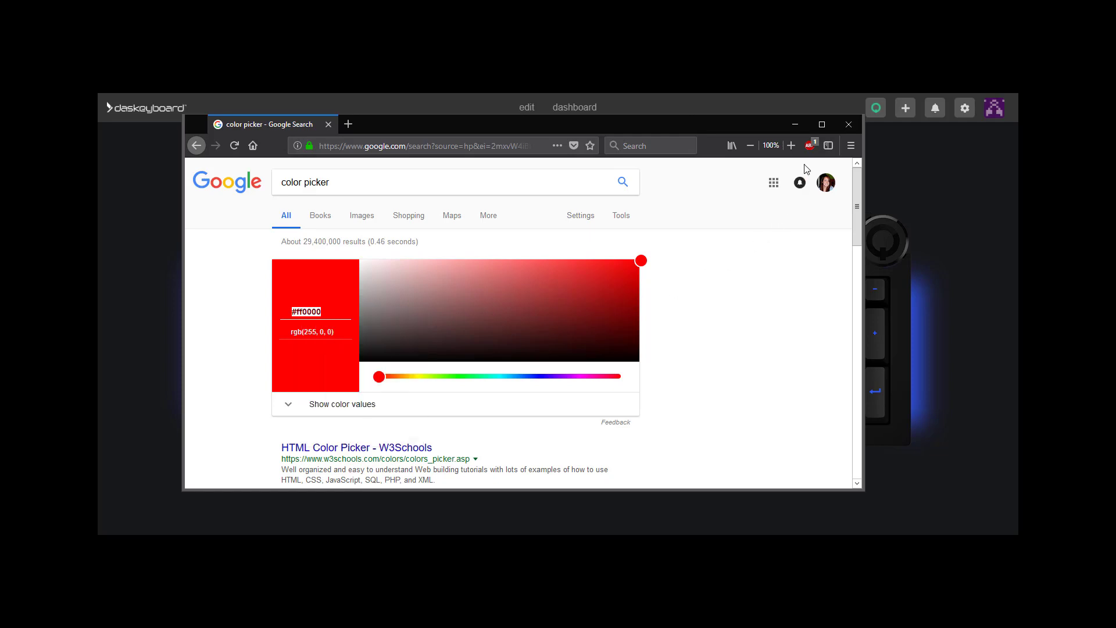
Paste #ff0000 as the signal colour, choose the Blink effect, and keep Notify true
left_click(804, 132)
right_click(494, 293)
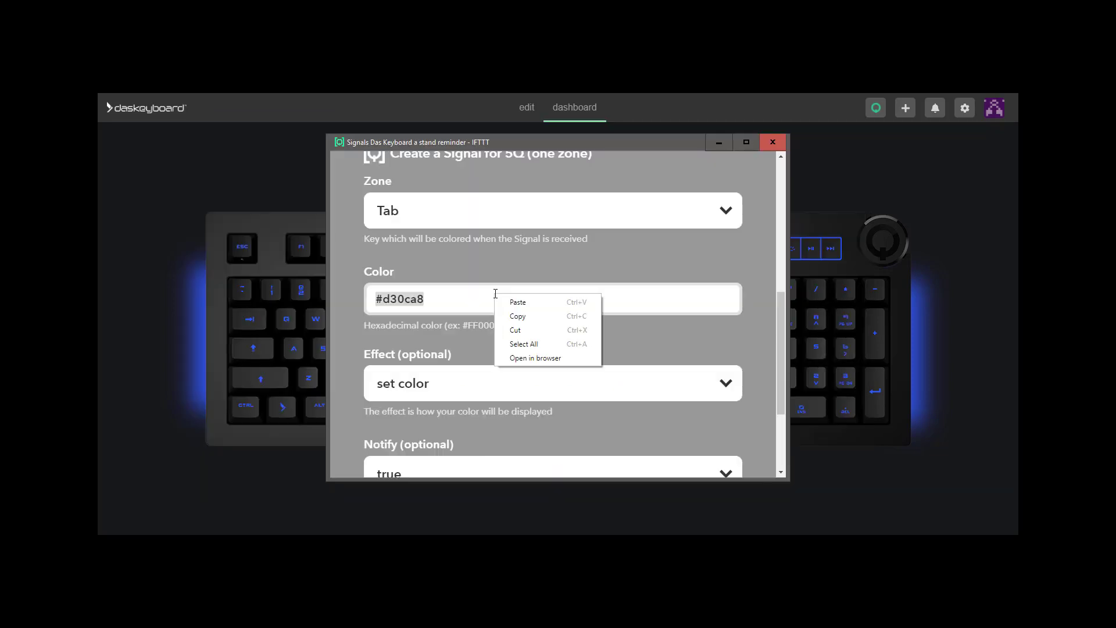
left_click(514, 301)
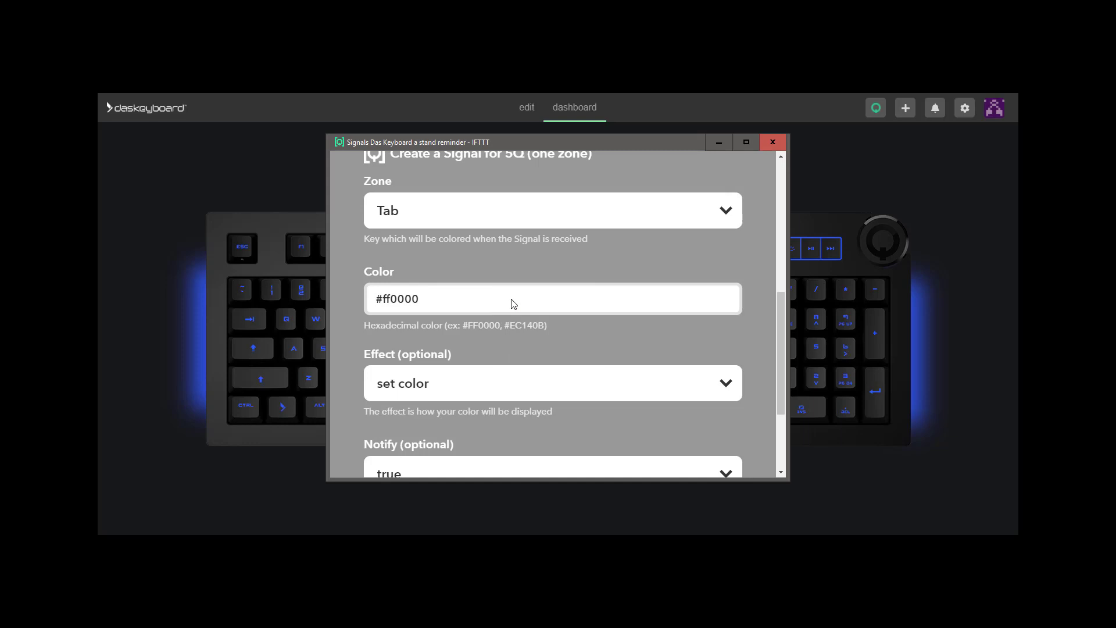
scroll(513, 303, "down", 1)
left_click(506, 328)
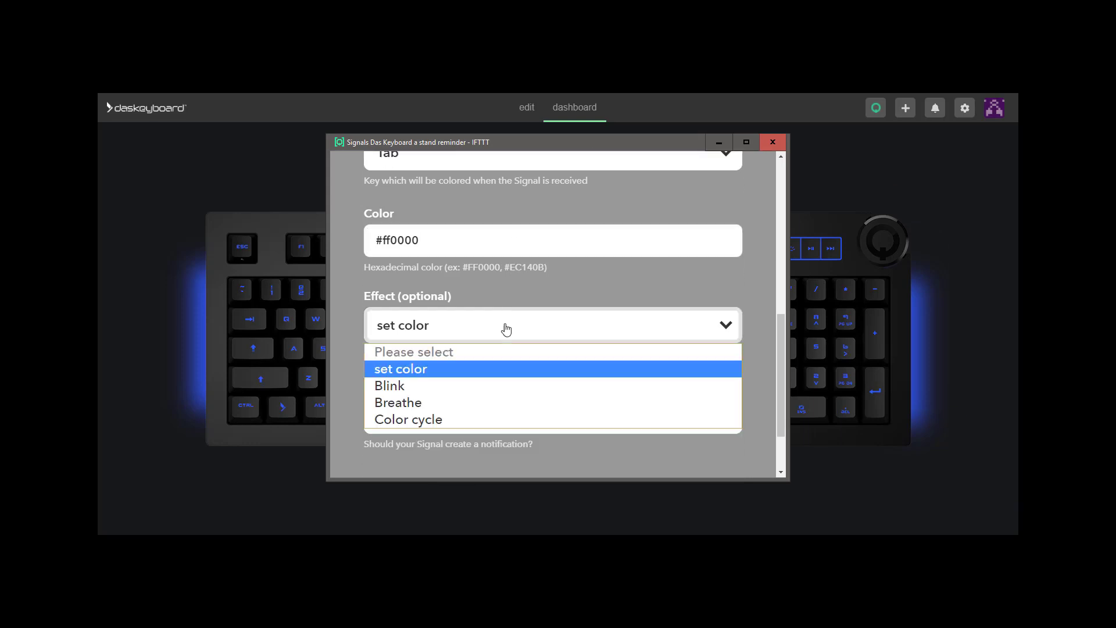
left_click(482, 381)
scroll(482, 386, "down", 2)
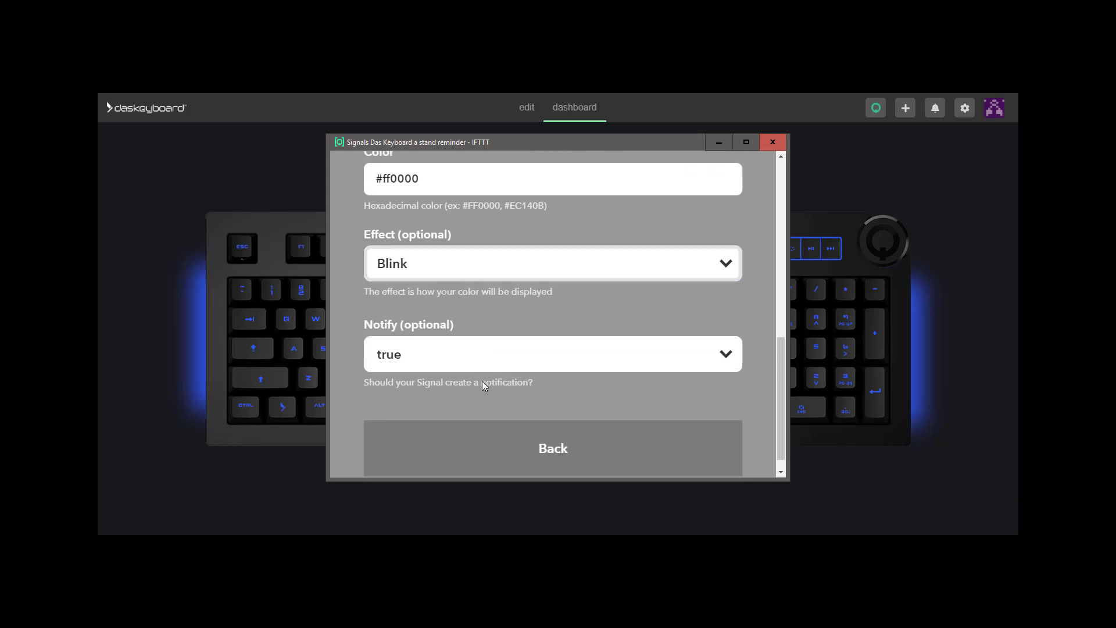
left_click(500, 339)
left_click(499, 340)
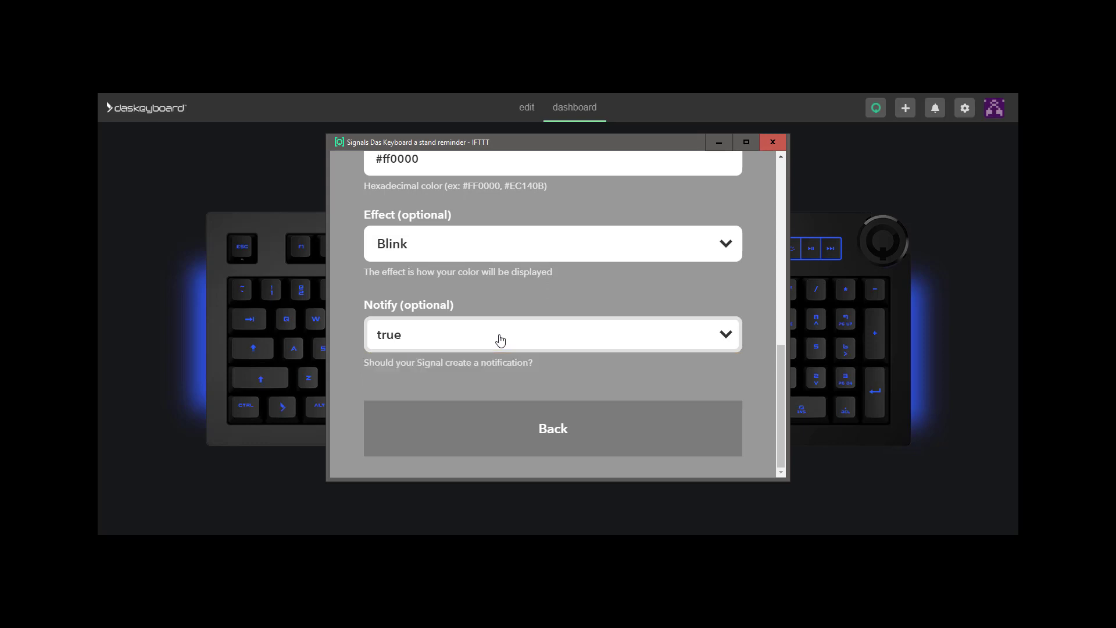
Leave the IFTTT form, then view and dismiss the Esc key's stand-reminder notification
left_click(515, 413)
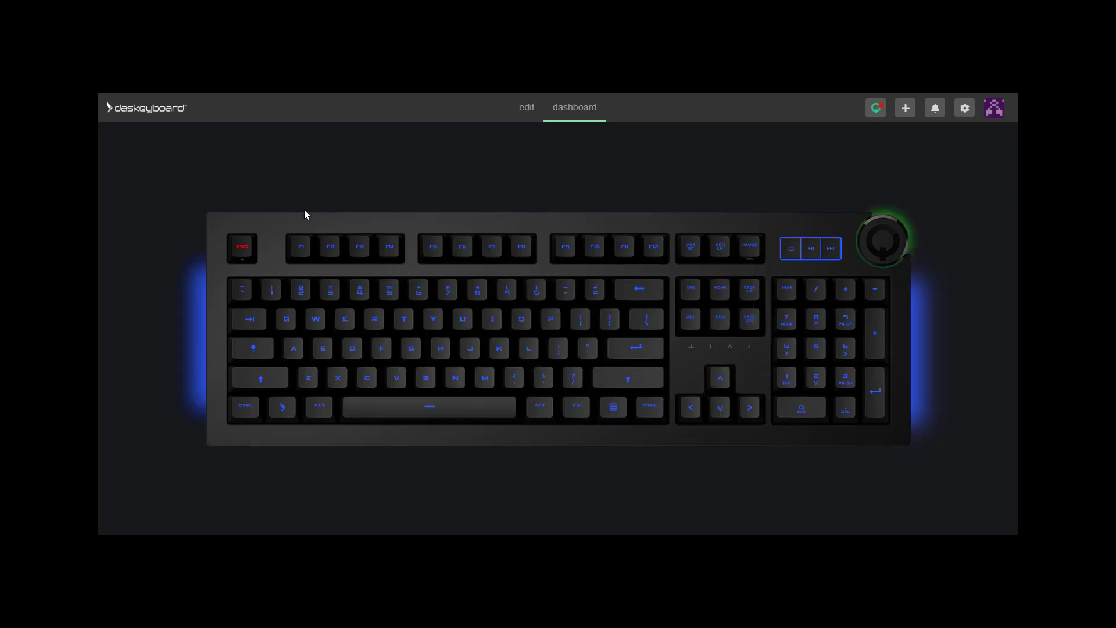
left_click(239, 250)
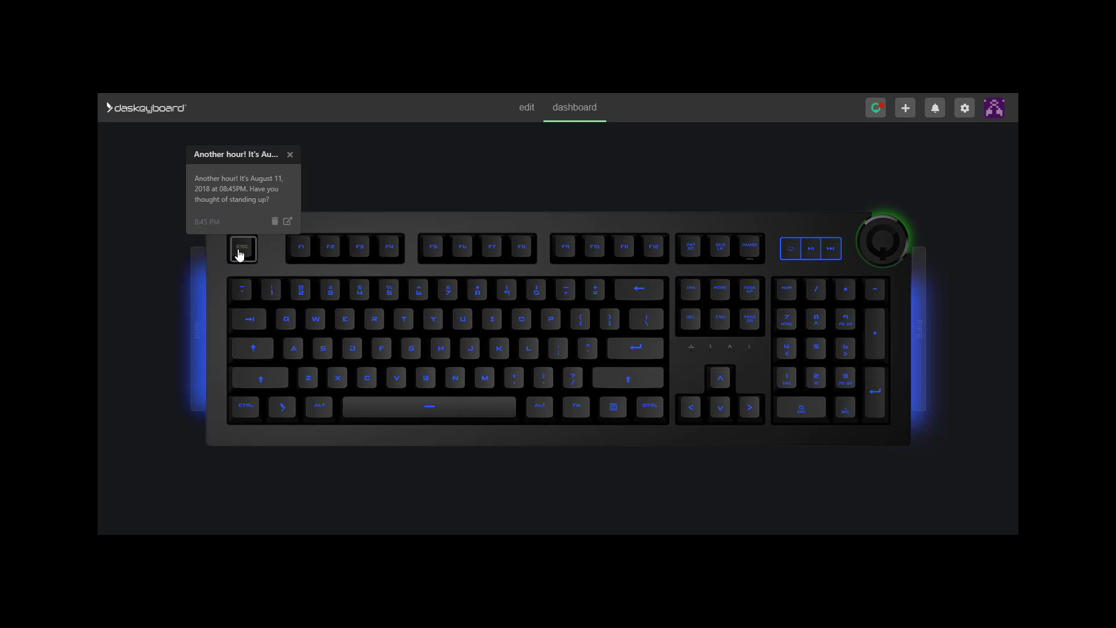
left_click(239, 254)
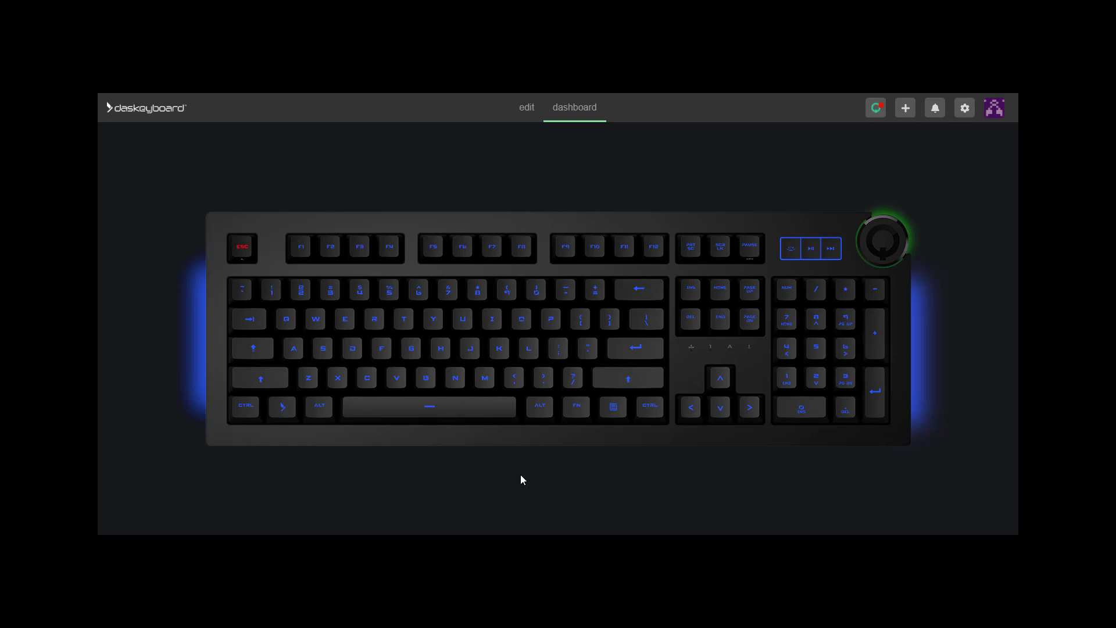
On the edit tab, apply the 1Rainbow profile, then switch to the Purple RGB profile
left_click(524, 111)
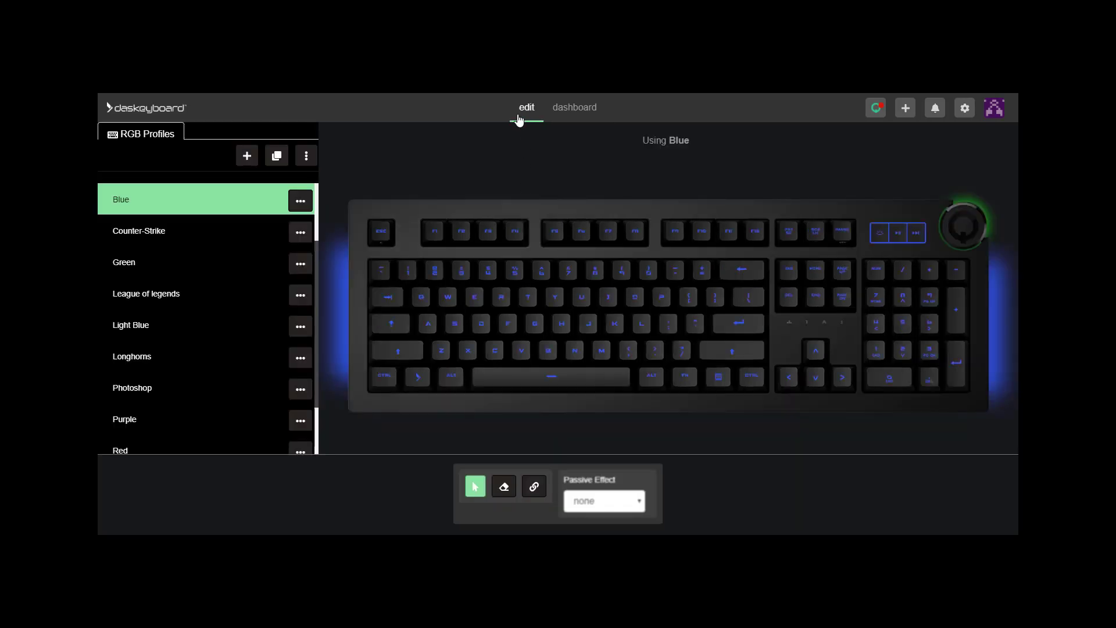
scroll(221, 262, "up", 2)
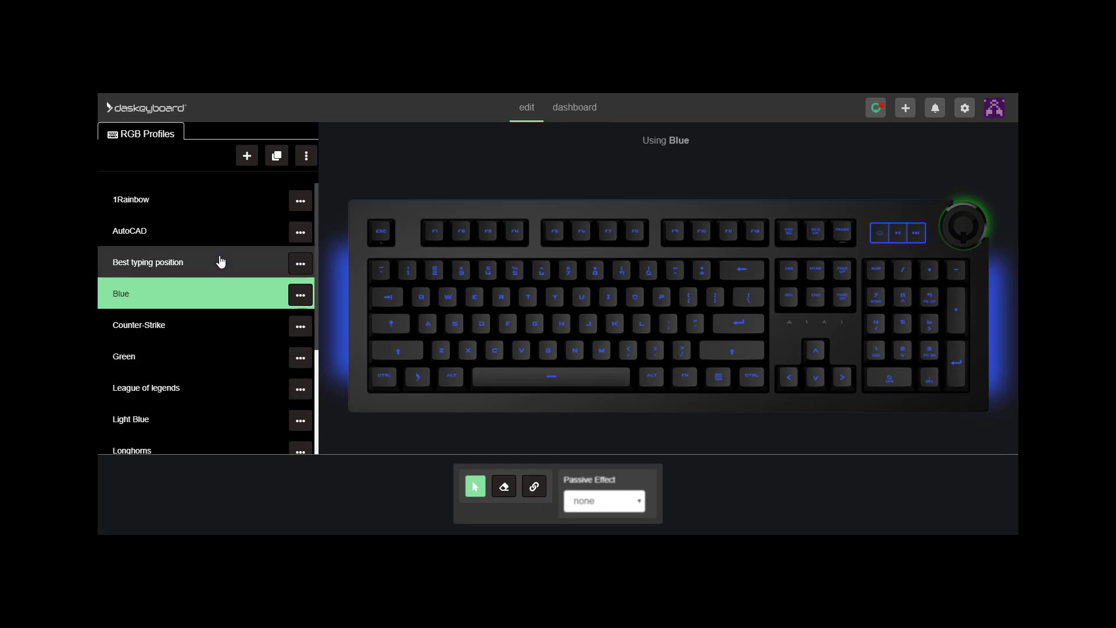
left_click(226, 206)
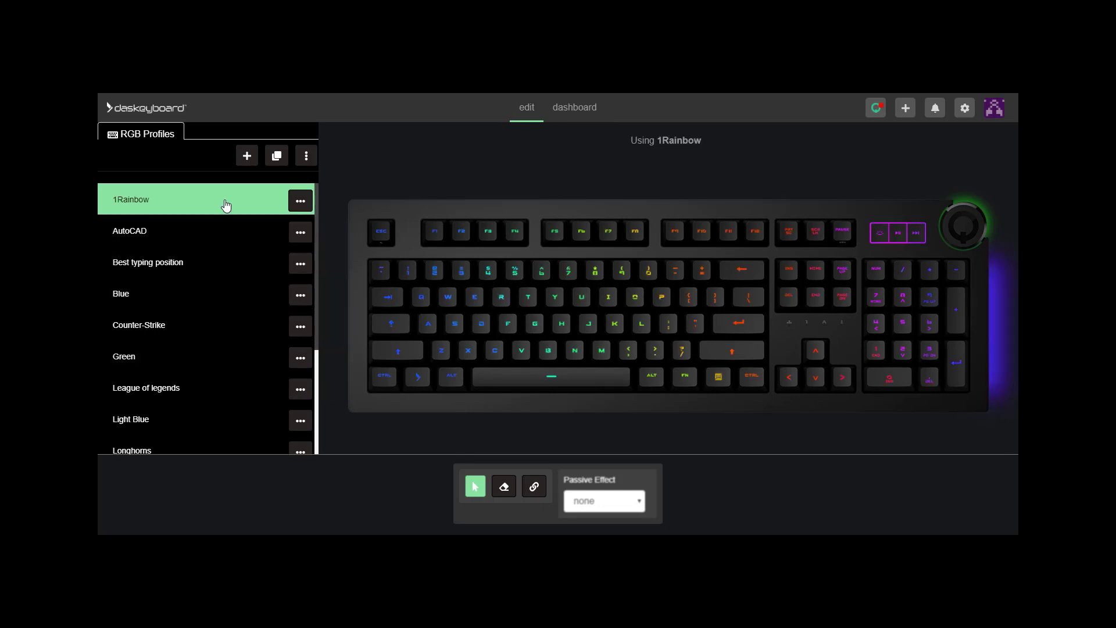
scroll(221, 268, "down", 3)
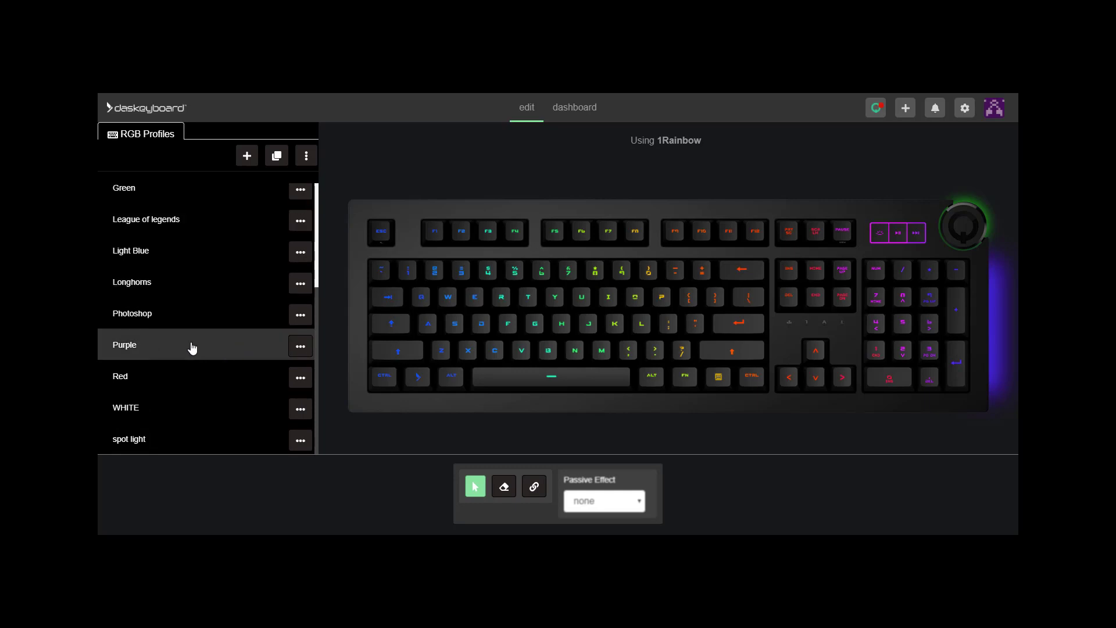
left_click(192, 348)
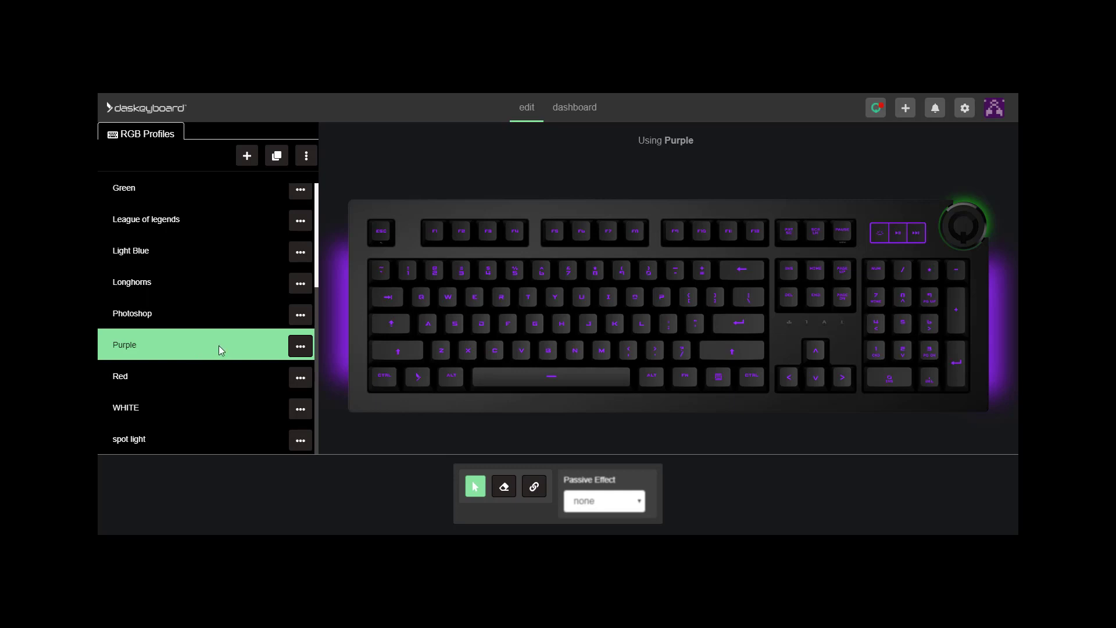
Select the spacebar, close its colour chooser unchanged, and return to the dashboard
left_click(488, 382)
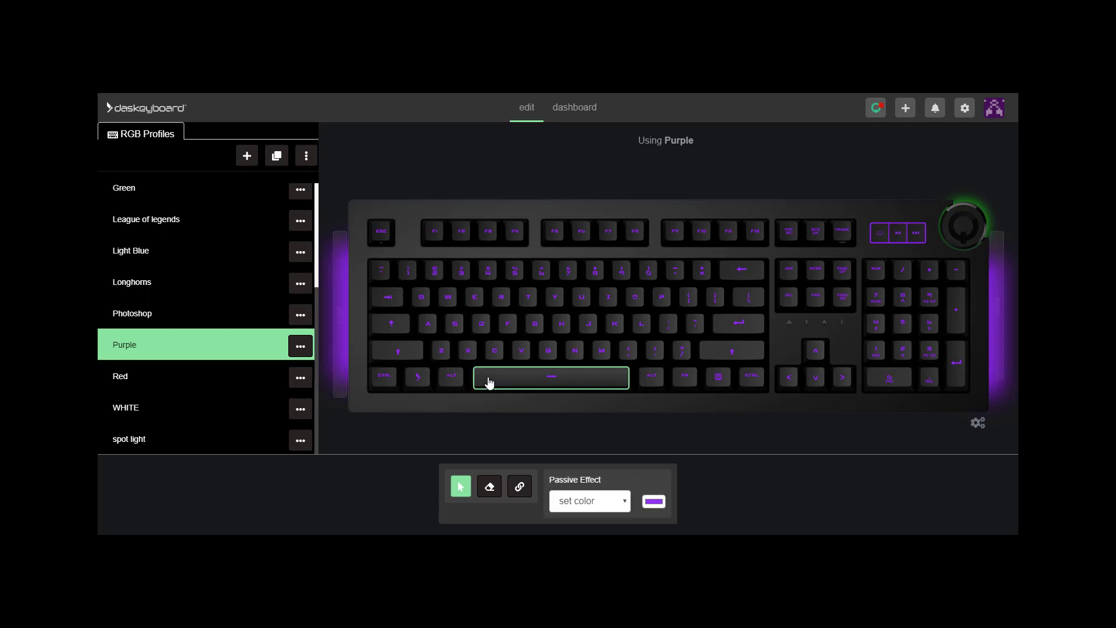
left_click(652, 501)
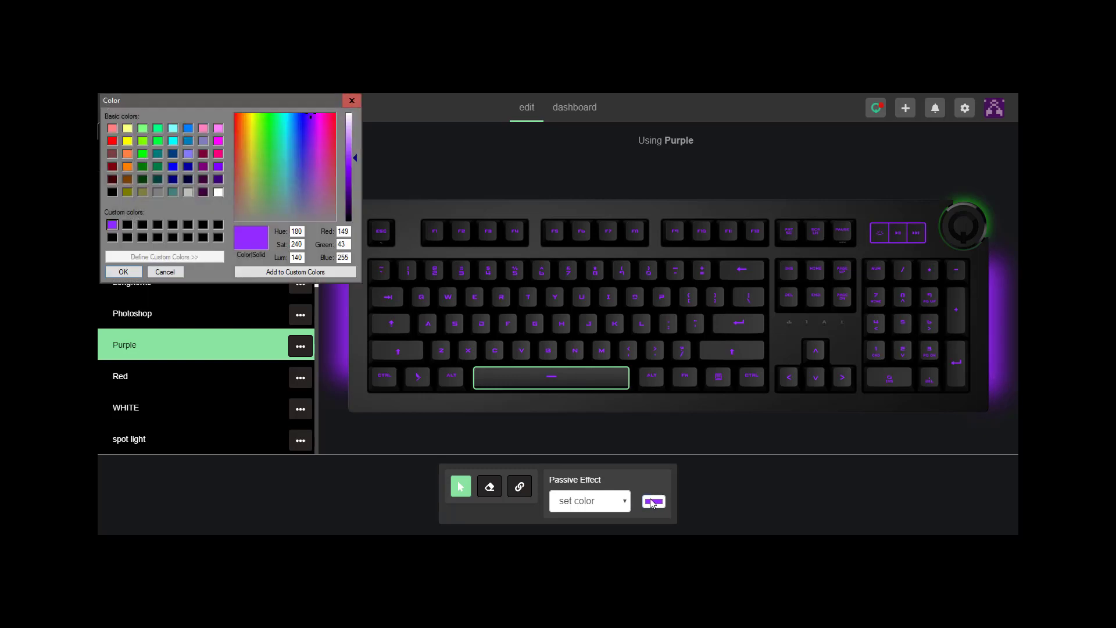
left_click(359, 102)
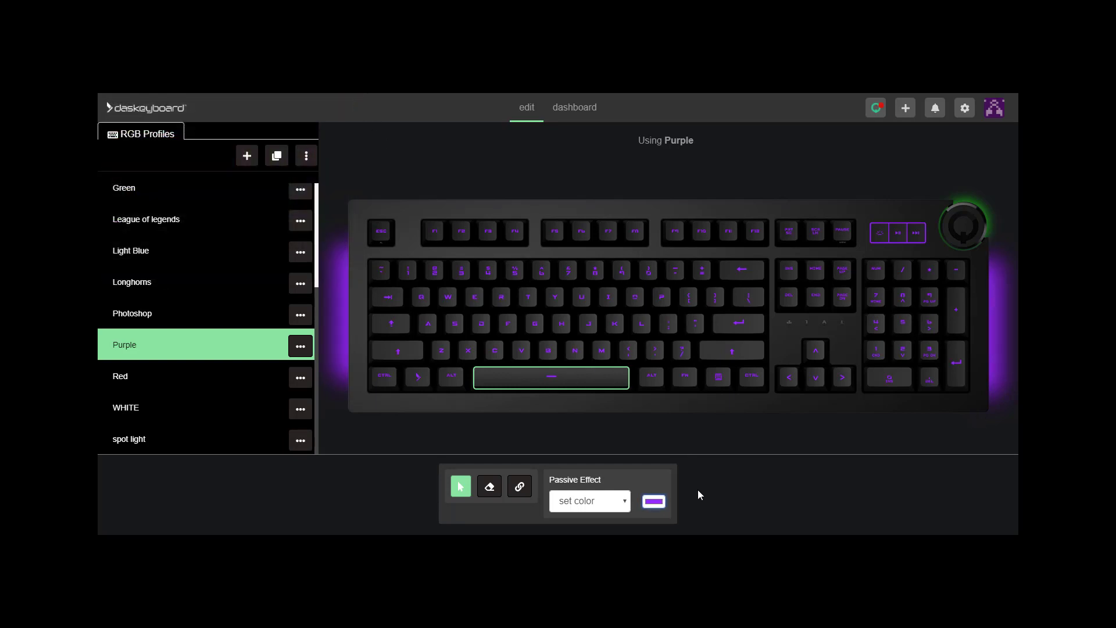
left_click(566, 111)
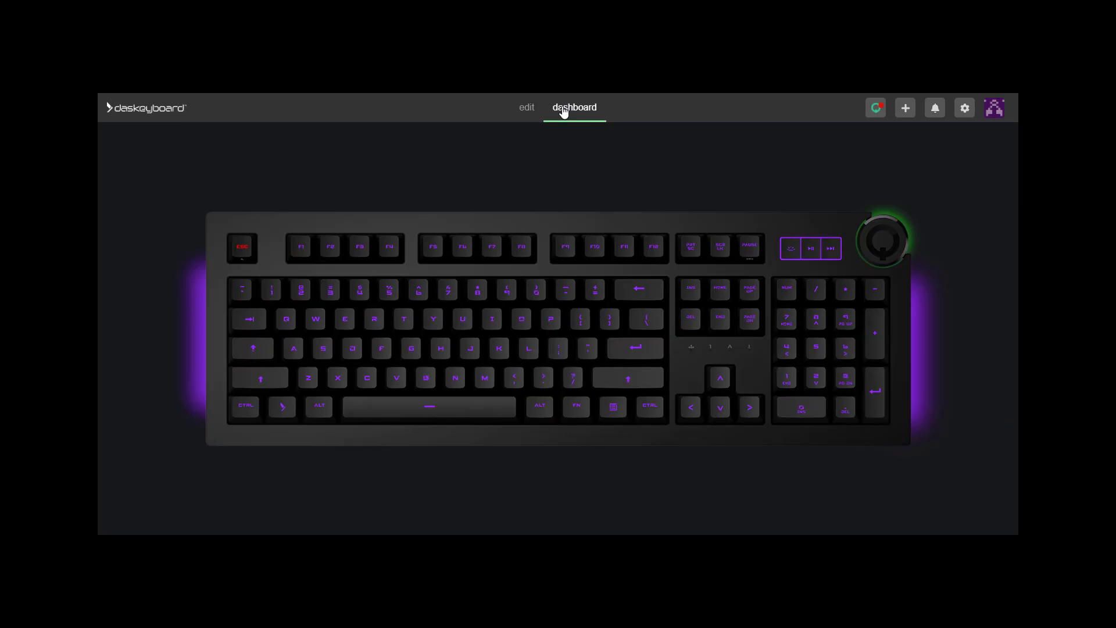